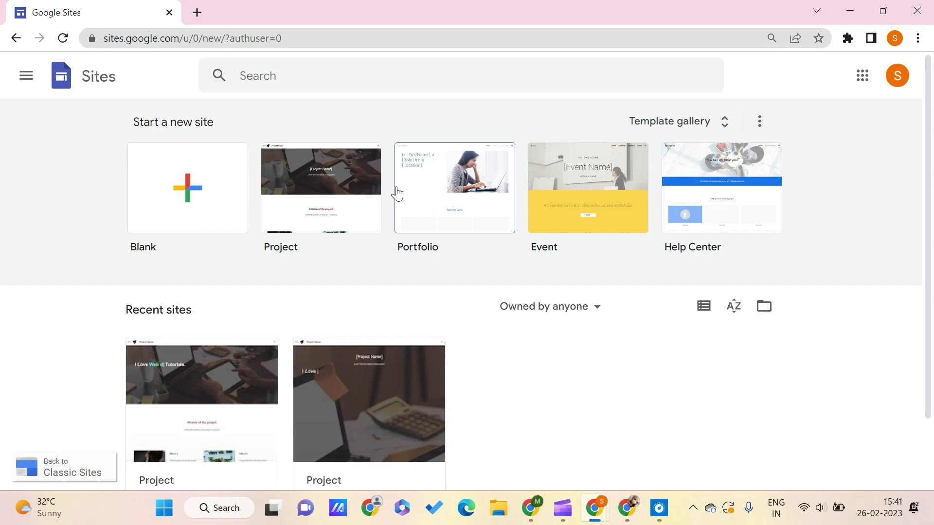
Create a new site from the Project template and scroll through its home page.
{"action": "left_click", "coordinate": [197, 12]}
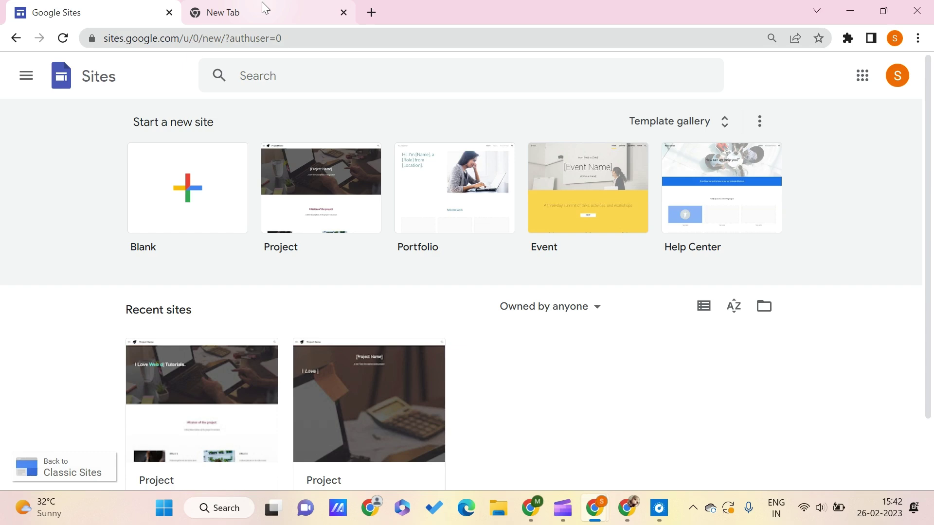
{"action": "left_click", "coordinate": [344, 12]}
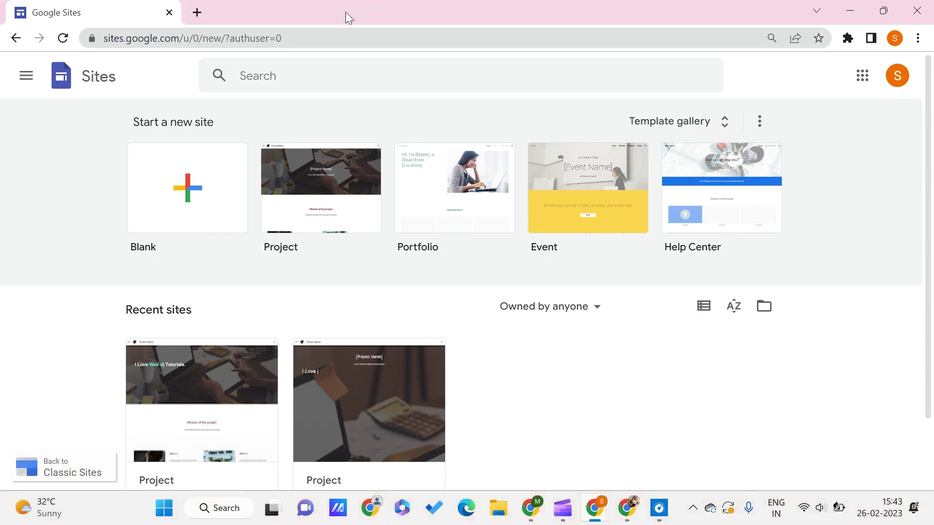
{"action": "left_click", "coordinate": [308, 204]}
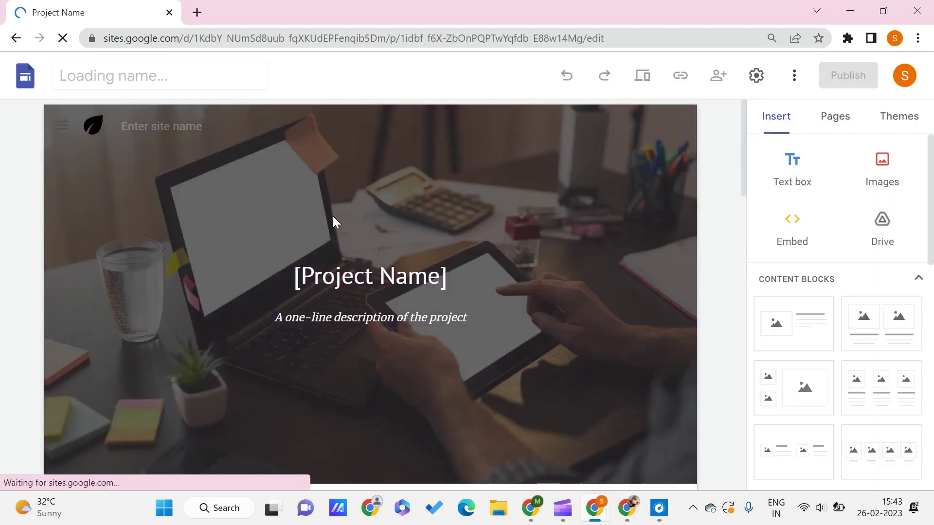
{"action": "scroll", "coordinate": [334, 214], "scroll_direction": "down", "scroll_amount": 1}
{"action": "left_click", "coordinate": [334, 214]}
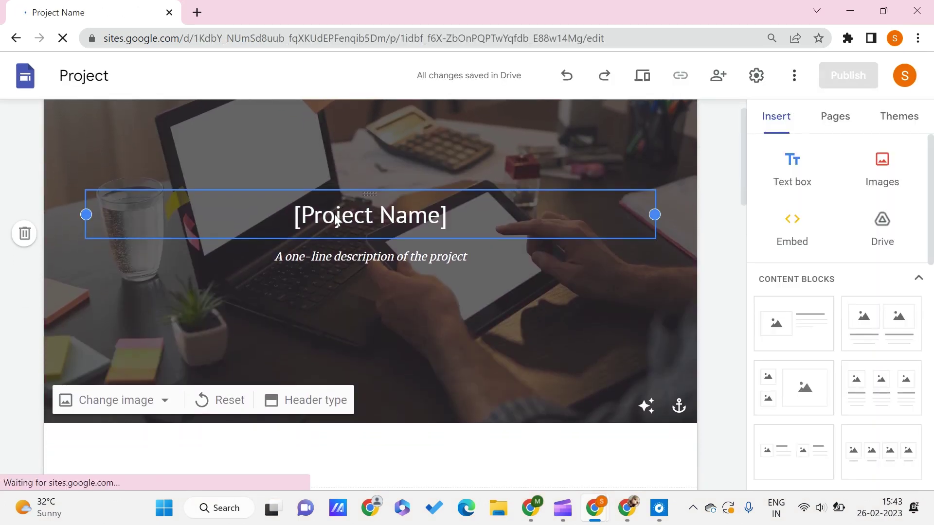
{"action": "scroll", "coordinate": [376, 296], "scroll_direction": "down", "scroll_amount": 4}
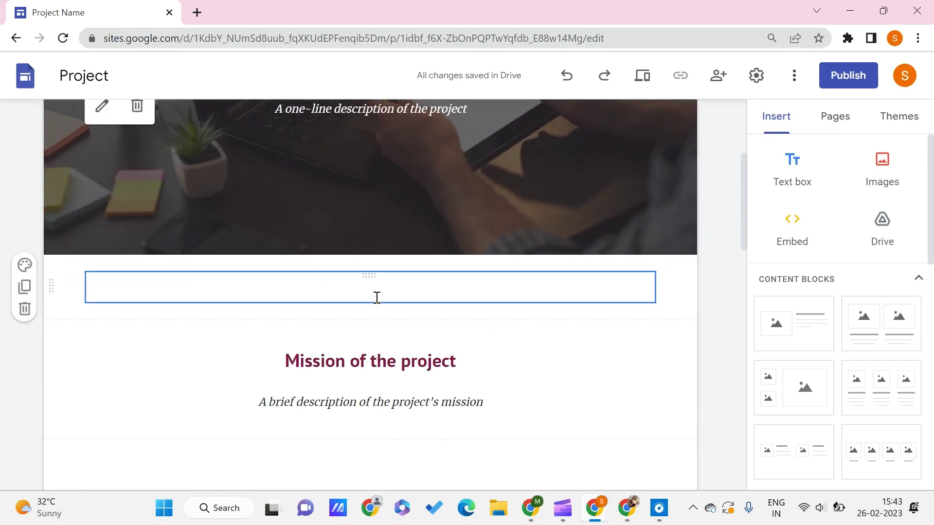
{"action": "scroll", "coordinate": [413, 243], "scroll_direction": "up", "scroll_amount": 7}
{"action": "scroll", "coordinate": [413, 243], "scroll_direction": "down", "scroll_amount": 12}
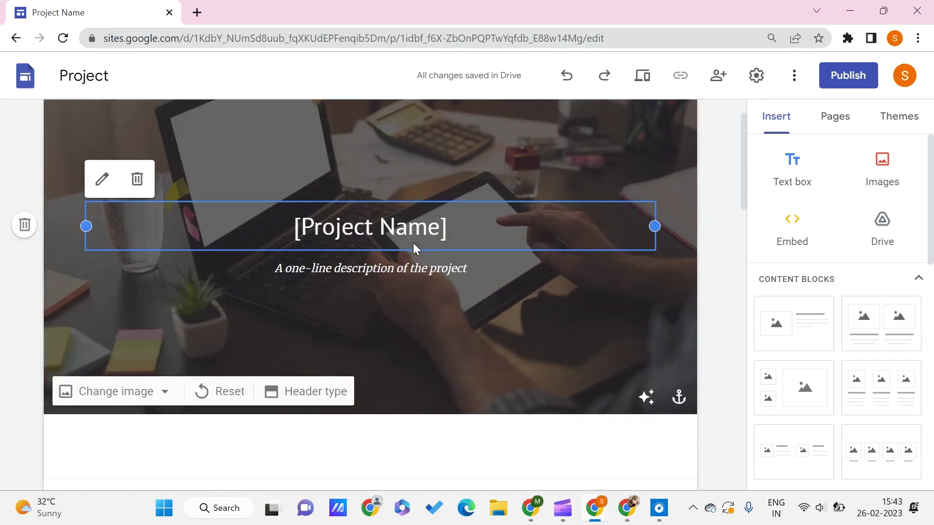
{"action": "scroll", "coordinate": [368, 260], "scroll_direction": "down", "scroll_amount": 5}
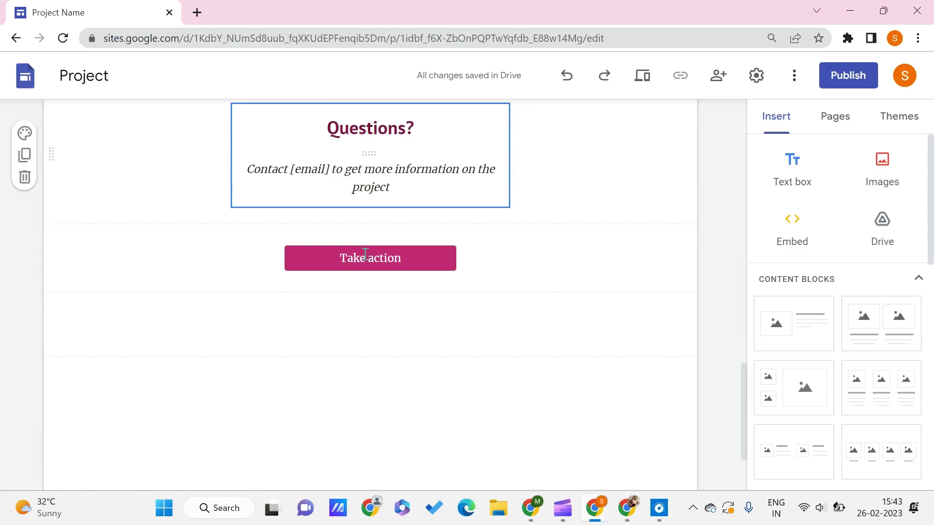
{"action": "scroll", "coordinate": [559, 267], "scroll_direction": "up", "scroll_amount": 12}
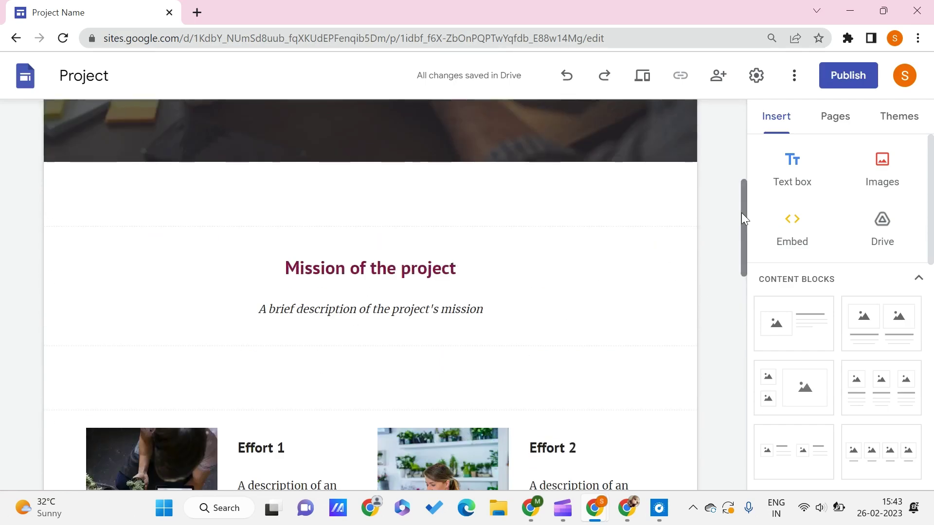
Browse the site's History, Team and FAQ pages from the Pages list.
{"action": "left_click", "coordinate": [821, 128]}
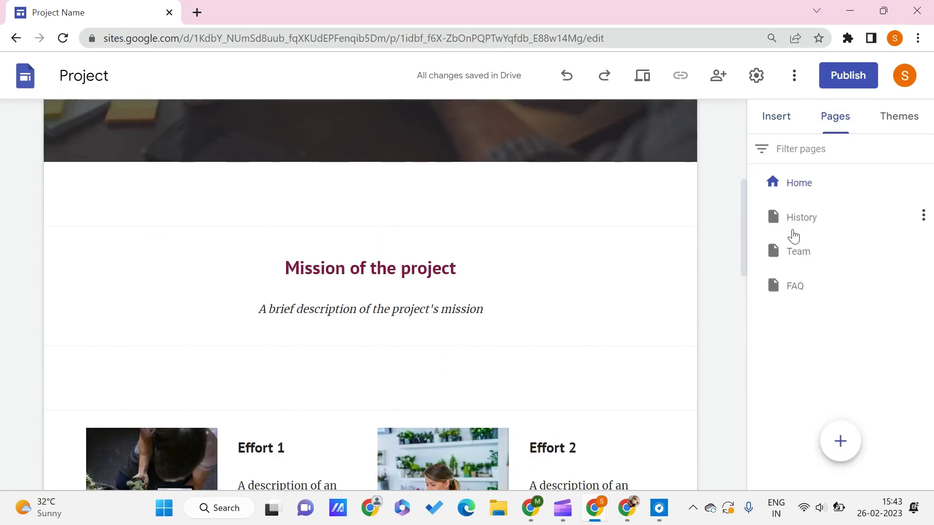
{"action": "left_click", "coordinate": [804, 216]}
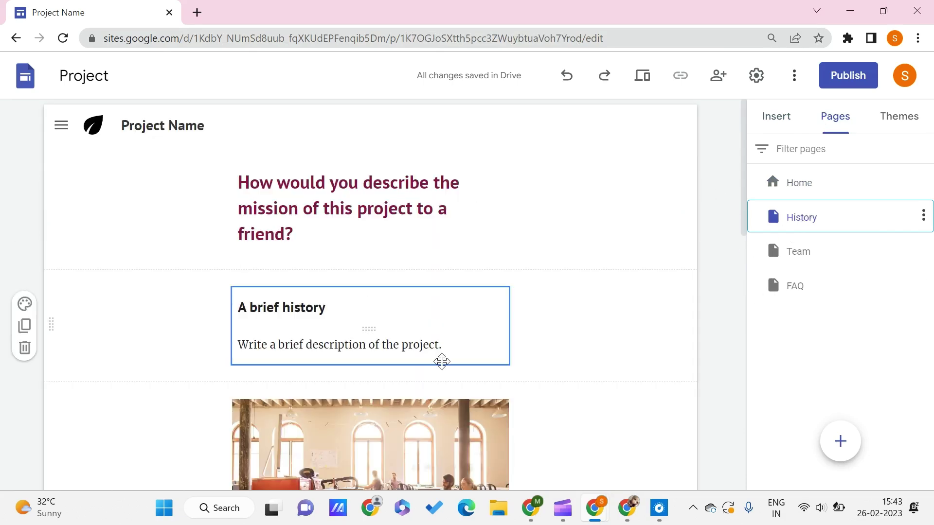
{"action": "scroll", "coordinate": [441, 361], "scroll_direction": "down", "scroll_amount": 10}
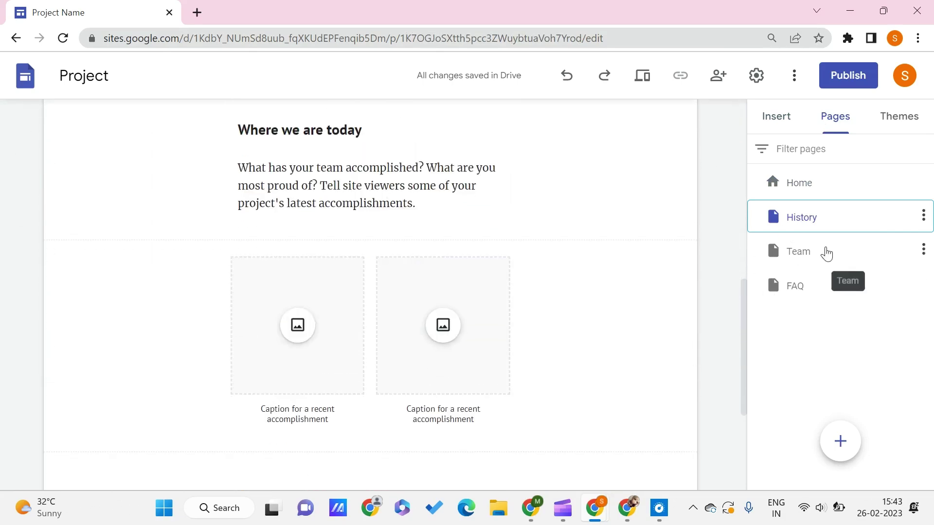
{"action": "left_click", "coordinate": [827, 252]}
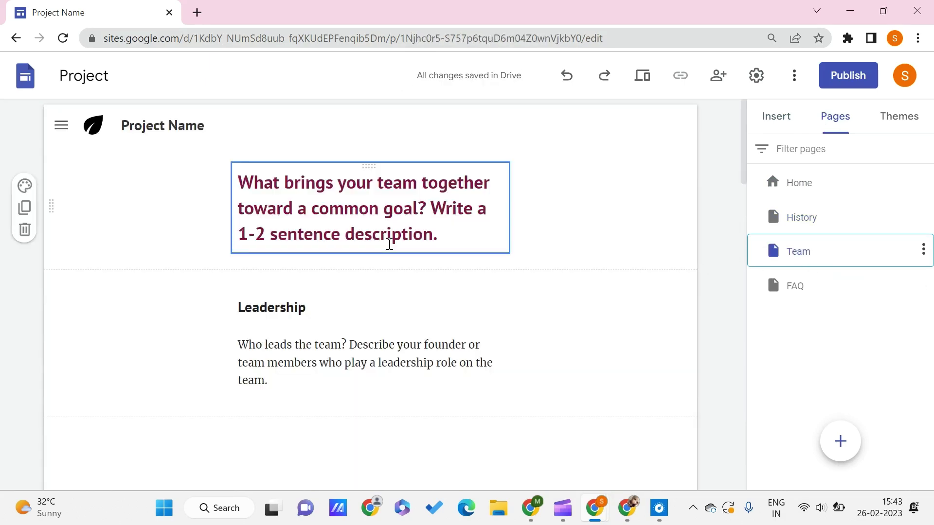
{"action": "scroll", "coordinate": [534, 444], "scroll_direction": "down", "scroll_amount": 10}
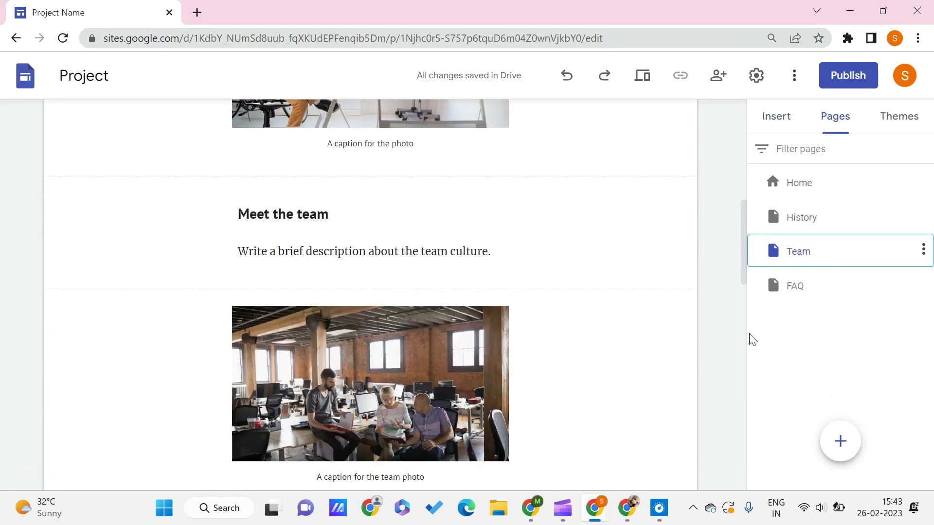
{"action": "left_click", "coordinate": [794, 284]}
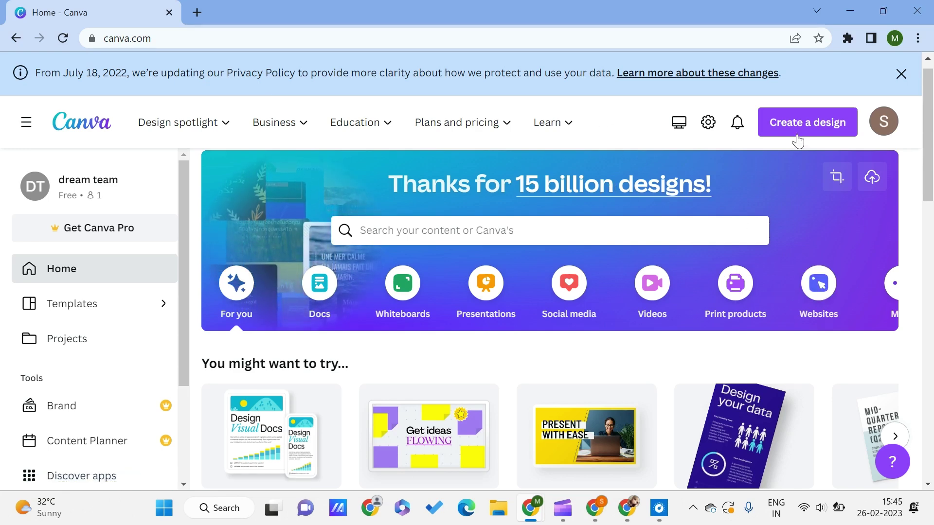
Start a new Canva design and fill its blank page with the Always Stay Connected template page.
{"action": "left_click", "coordinate": [821, 131]}
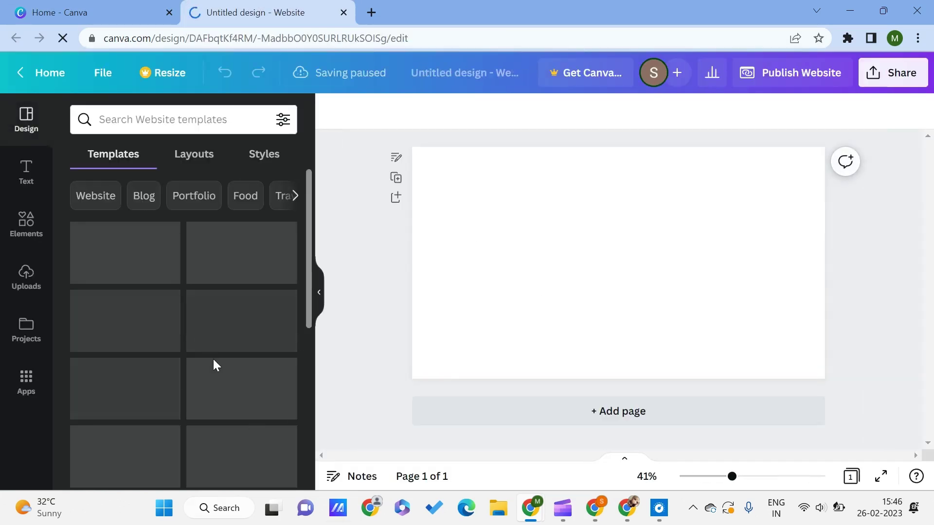
{"action": "scroll", "coordinate": [213, 310], "scroll_direction": "down", "scroll_amount": 10}
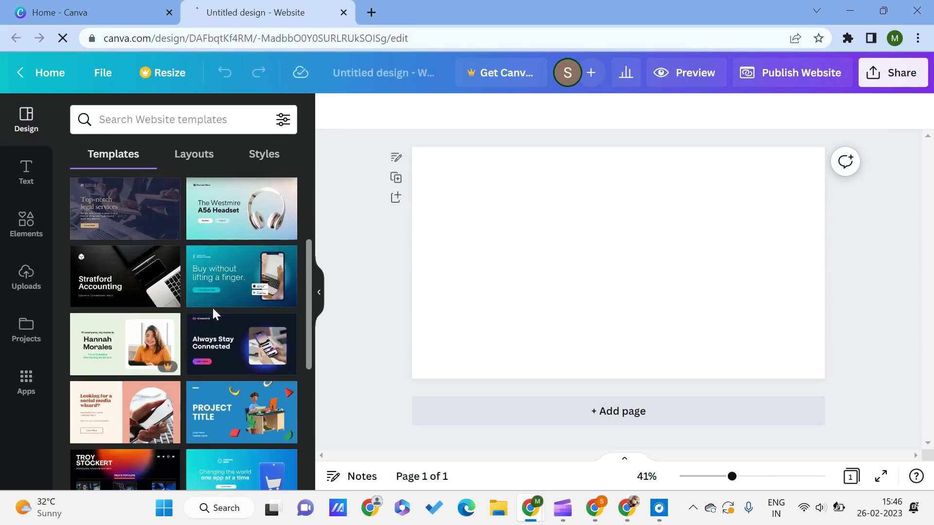
{"action": "scroll", "coordinate": [195, 314], "scroll_direction": "up", "scroll_amount": 3}
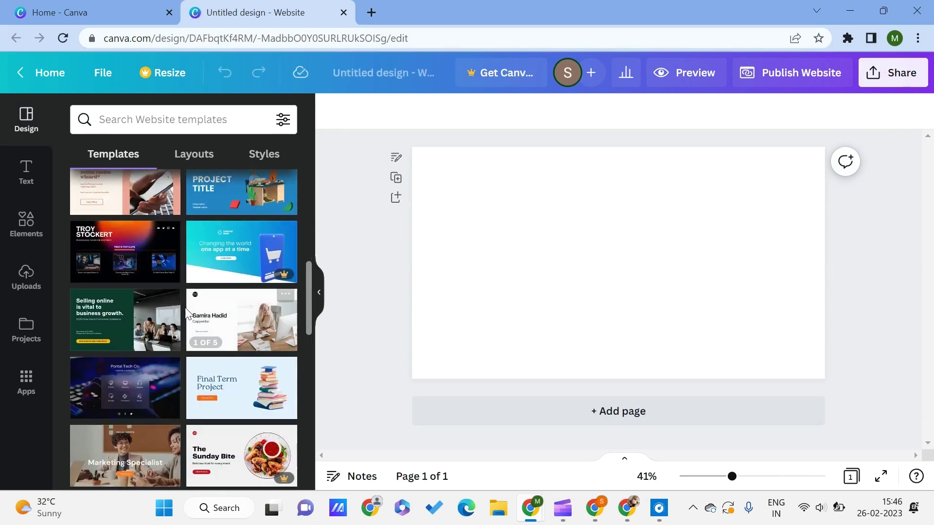
{"action": "scroll", "coordinate": [185, 307], "scroll_direction": "up", "scroll_amount": 4}
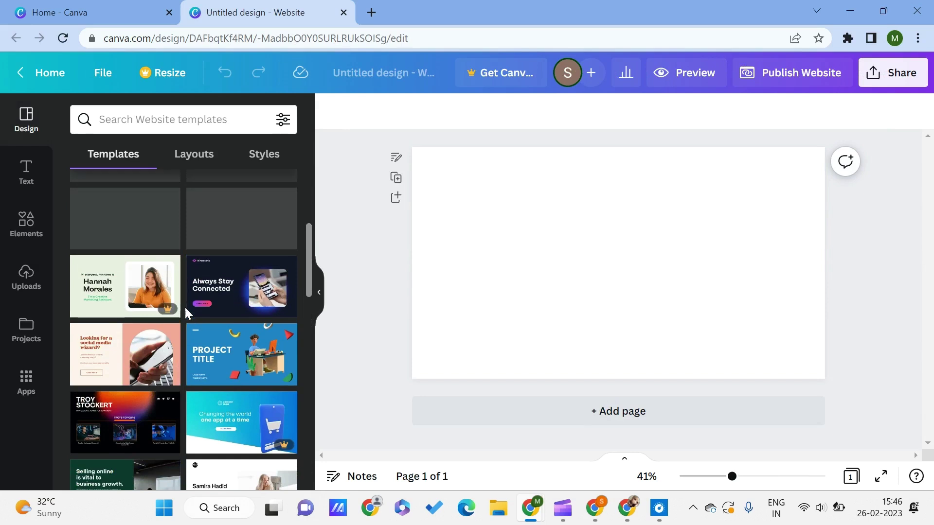
{"action": "left_click", "coordinate": [237, 322]}
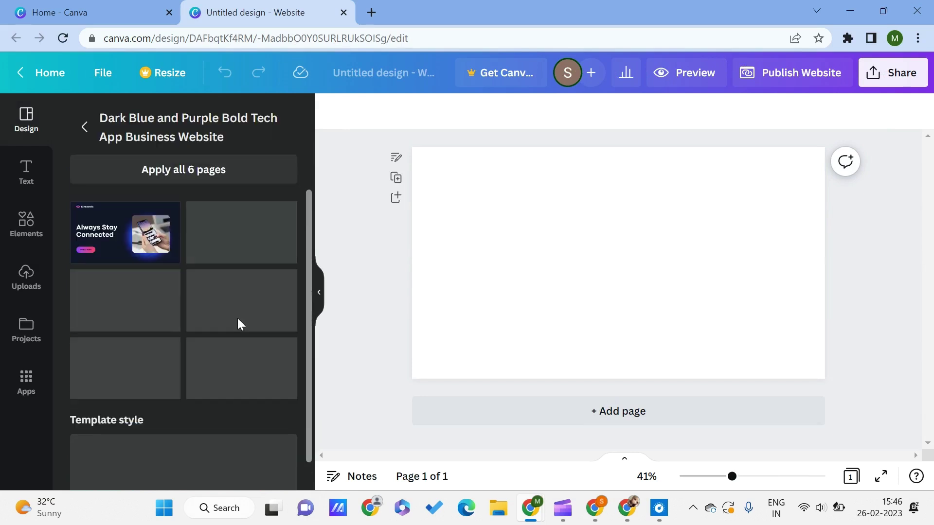
{"action": "left_click", "coordinate": [106, 234]}
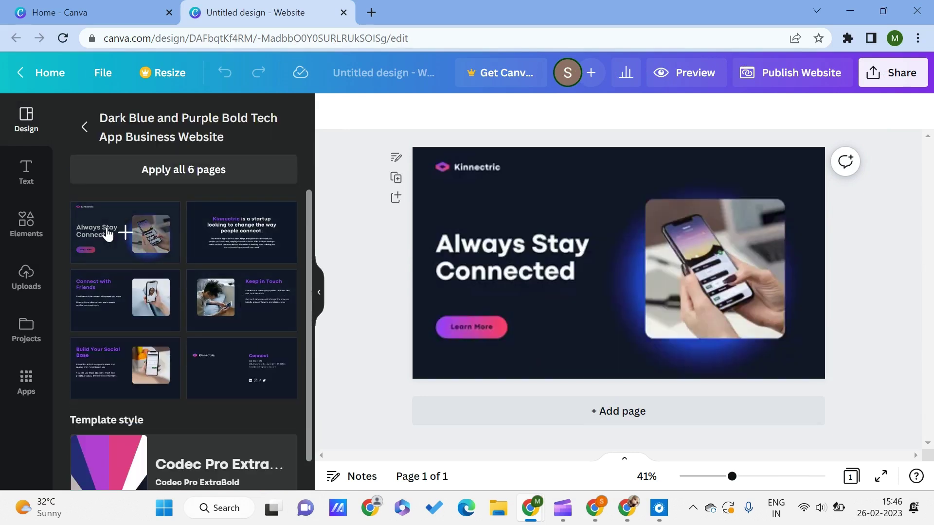
{"action": "left_click", "coordinate": [460, 177]}
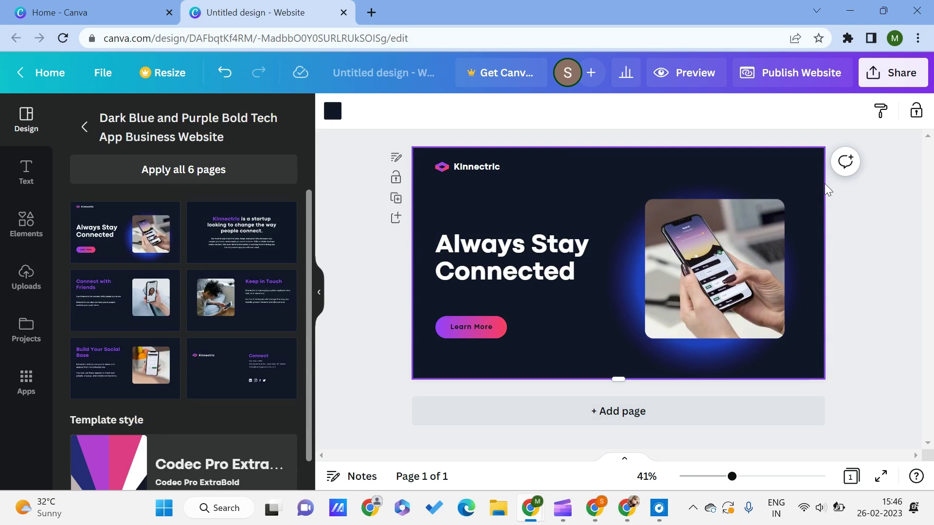
Generate embed links via Share > More > Embed and copy the design's HTML embed code.
{"action": "left_click", "coordinate": [897, 73]}
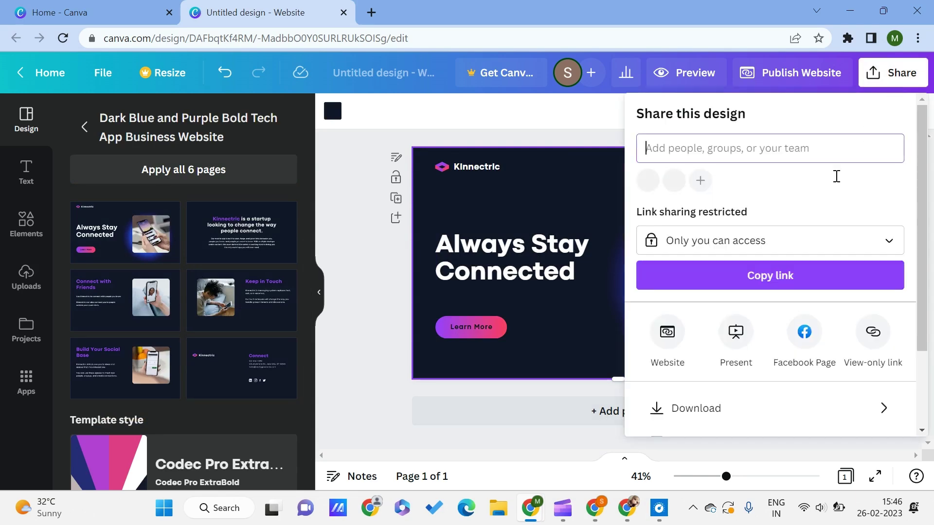
{"action": "scroll", "coordinate": [740, 326], "scroll_direction": "down", "scroll_amount": 2}
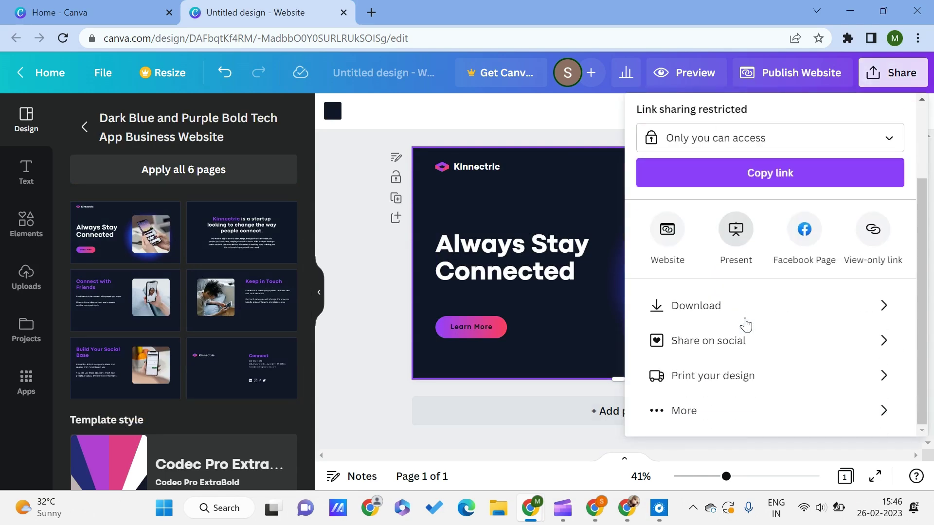
{"action": "left_click", "coordinate": [664, 413]}
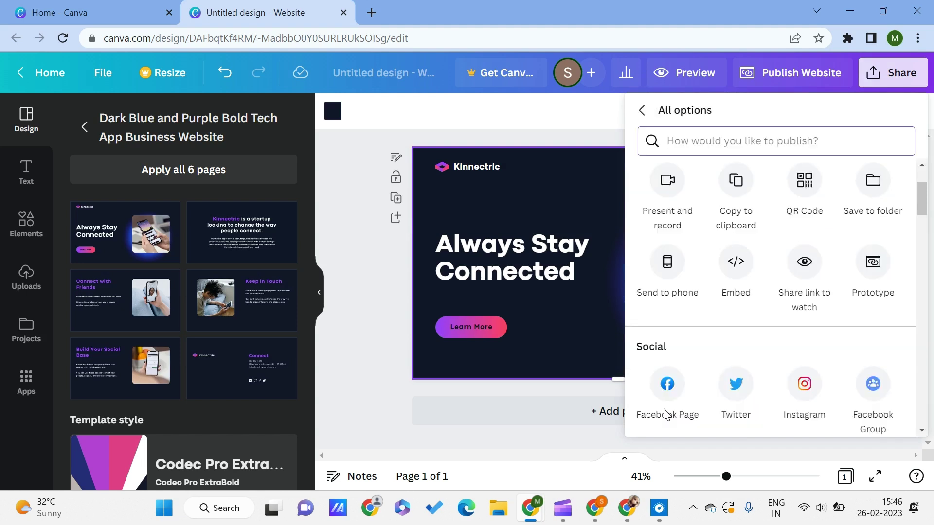
{"action": "left_click", "coordinate": [733, 279]}
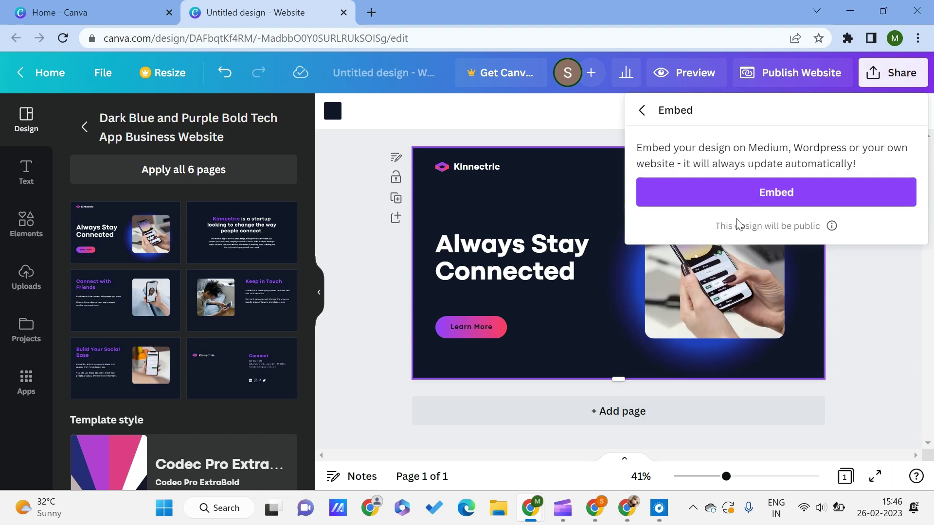
{"action": "left_click", "coordinate": [781, 197]}
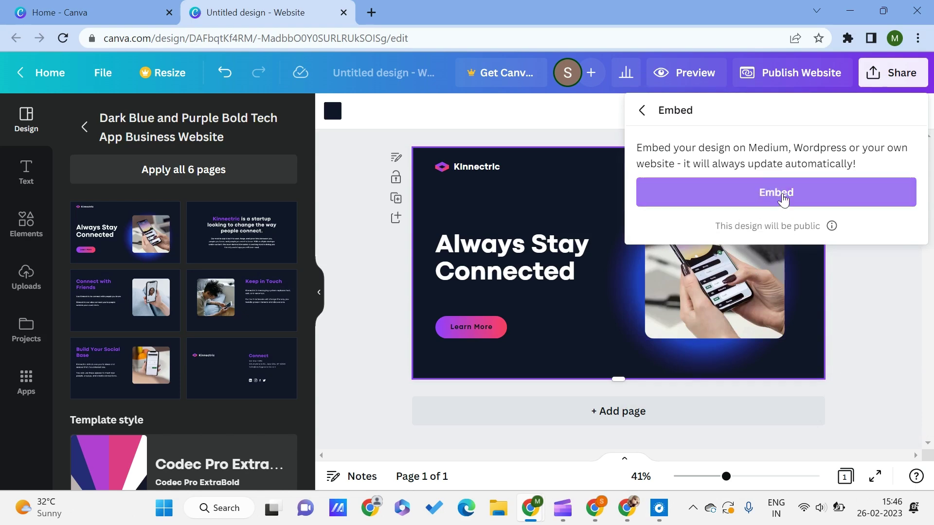
{"action": "left_click", "coordinate": [764, 206]}
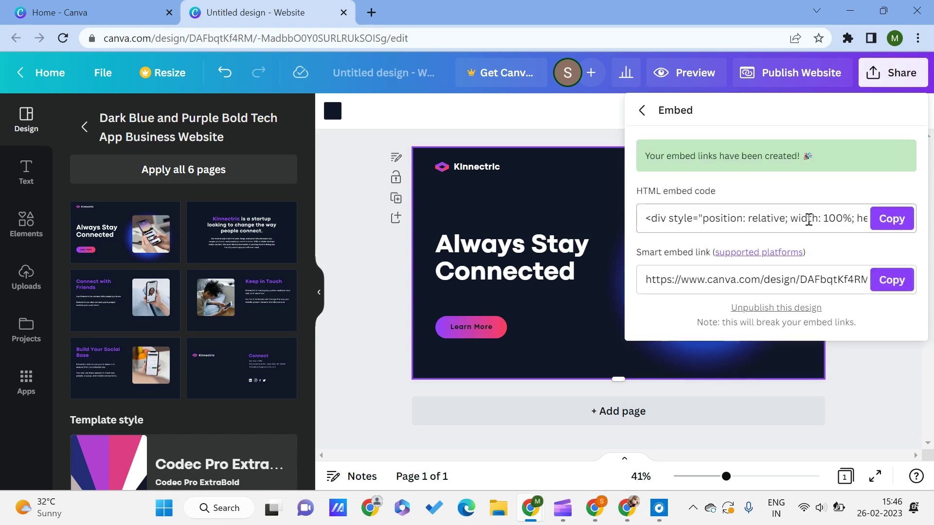
{"action": "left_click", "coordinate": [891, 220]}
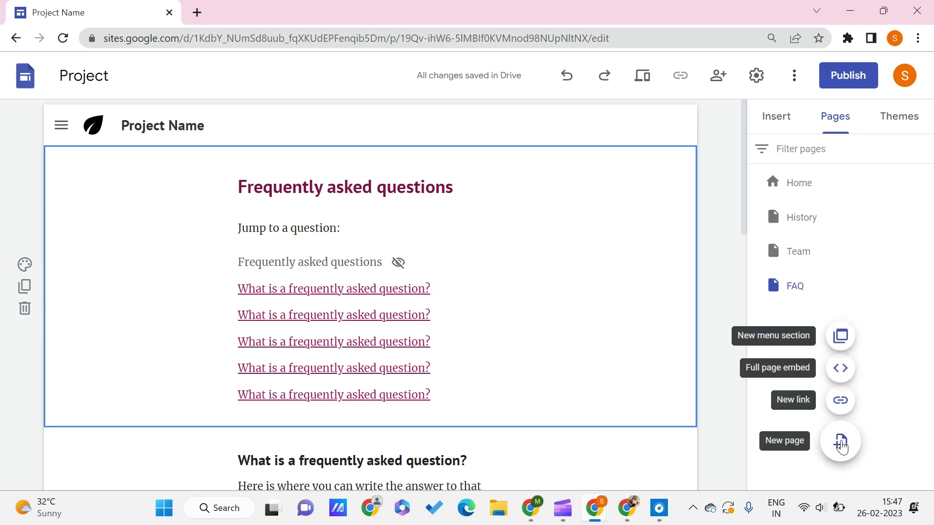
Add a full page embed page named 'New page' to the site.
{"action": "mouse_move", "coordinate": [843, 444]}
{"action": "left_click", "coordinate": [840, 378]}
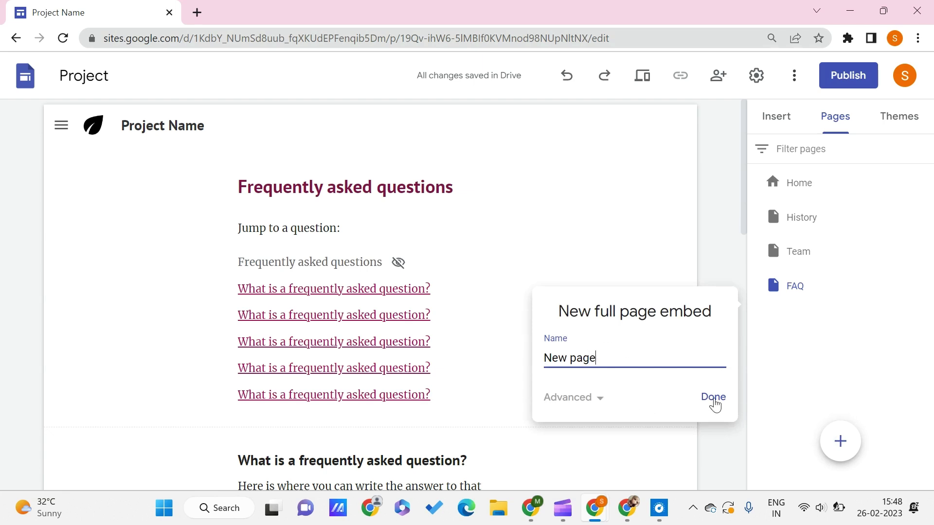
{"action": "left_click", "coordinate": [713, 398]}
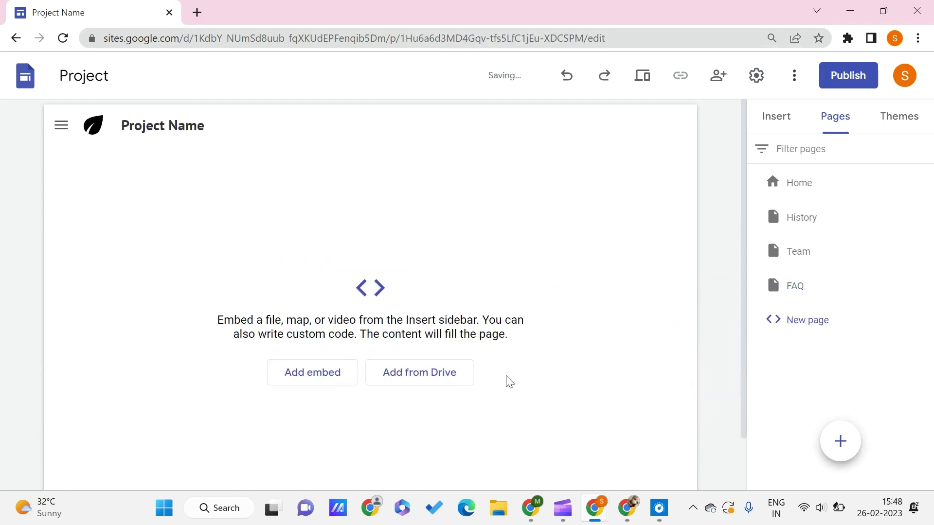
Paste the Canva HTML embed code and insert the Always Stay Connected design onto the page.
{"action": "left_click", "coordinate": [294, 380]}
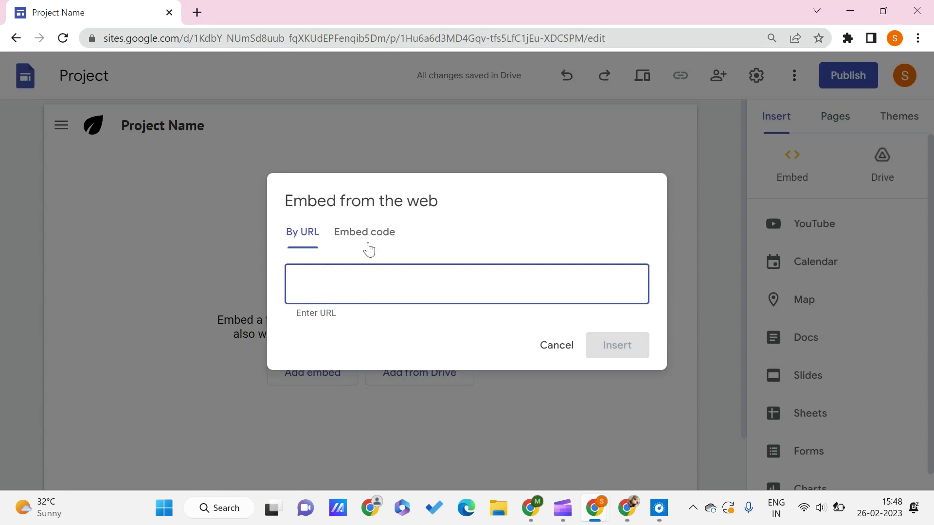
{"action": "left_click", "coordinate": [366, 235]}
{"action": "key", "text": "ctrl+v"}
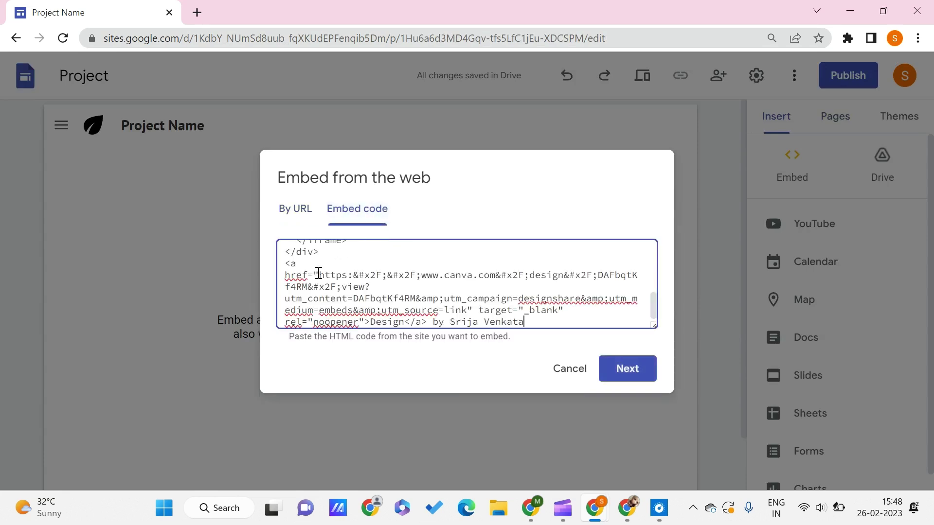
{"action": "scroll", "coordinate": [374, 311], "scroll_direction": "up", "scroll_amount": 5}
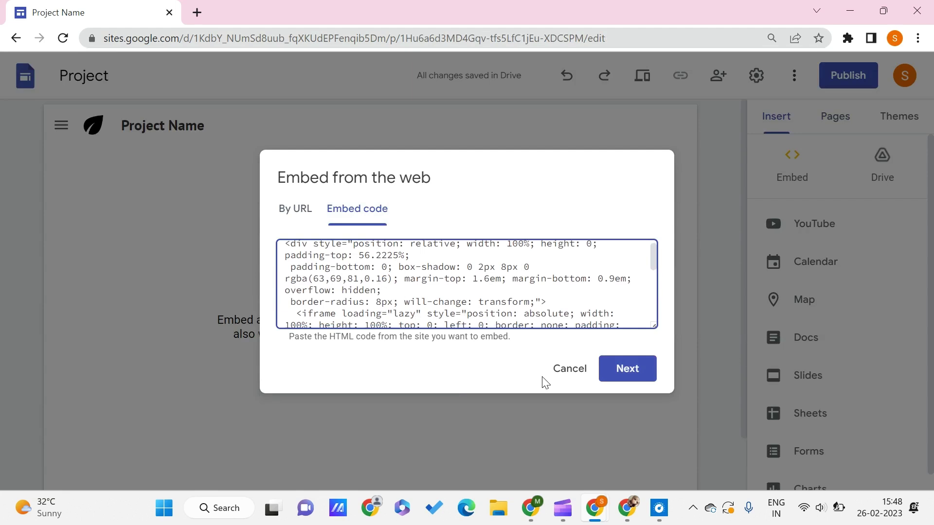
{"action": "left_click", "coordinate": [638, 378]}
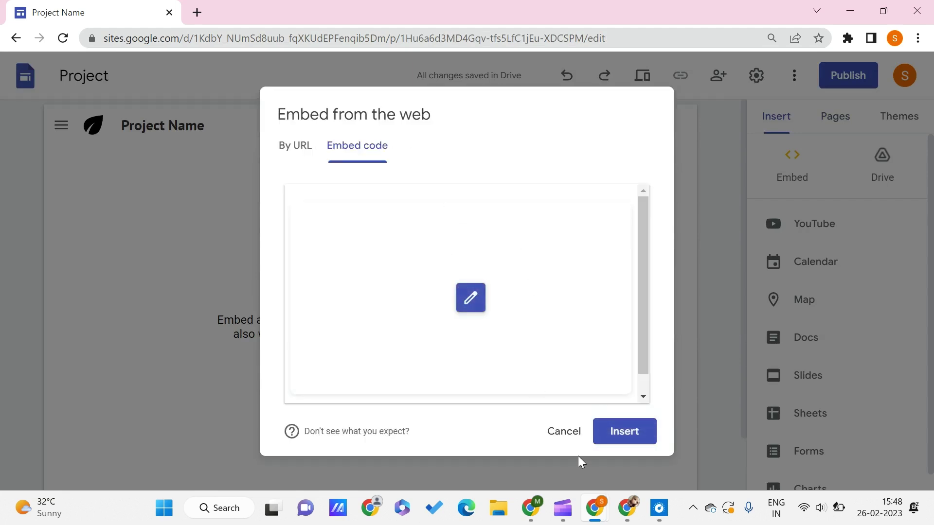
{"action": "left_click", "coordinate": [644, 433]}
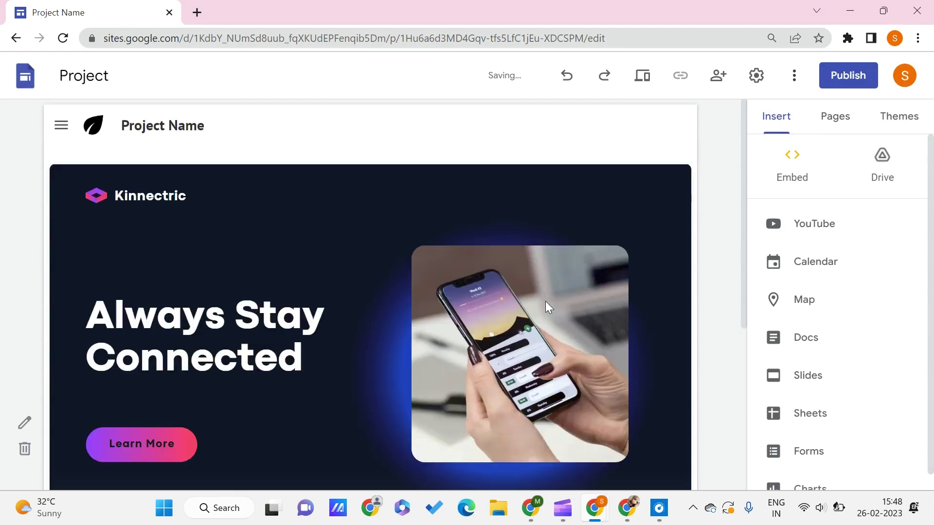
{"action": "scroll", "coordinate": [391, 249], "scroll_direction": "up", "scroll_amount": 2}
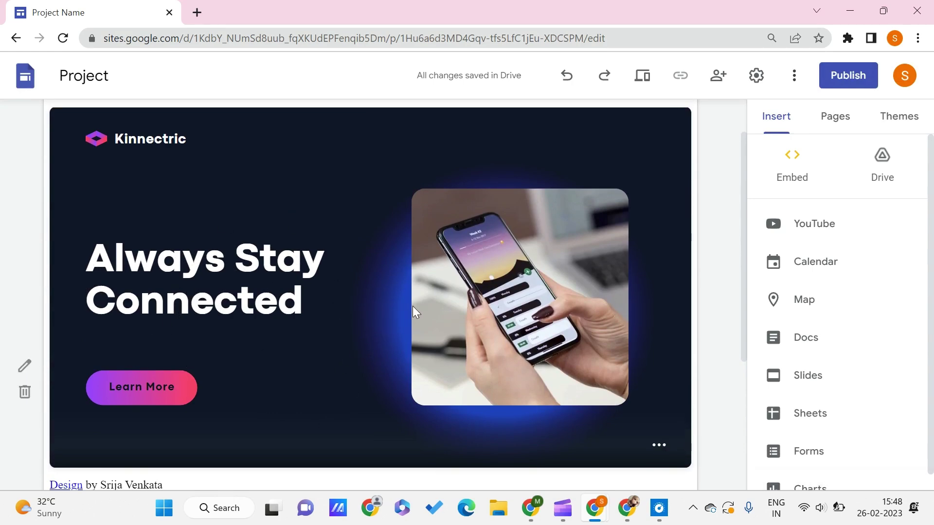
{"action": "scroll", "coordinate": [354, 288], "scroll_direction": "up", "scroll_amount": 1}
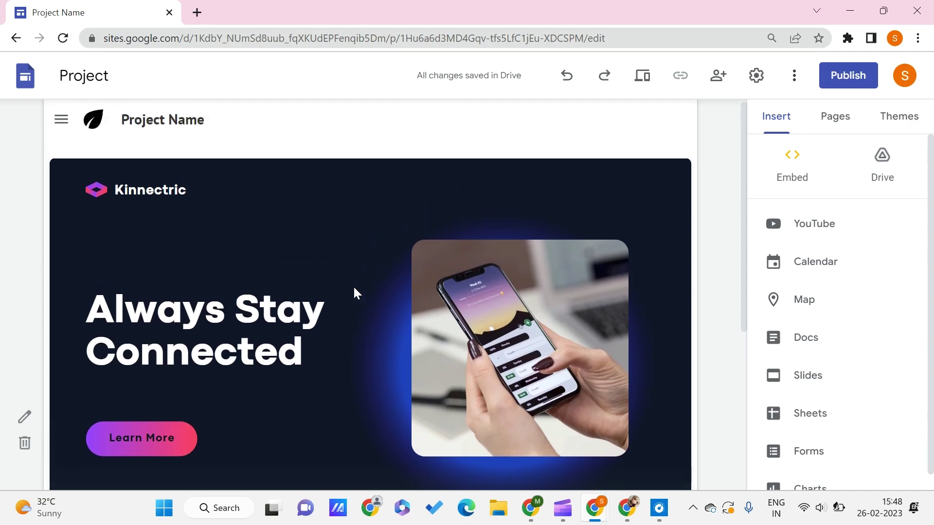